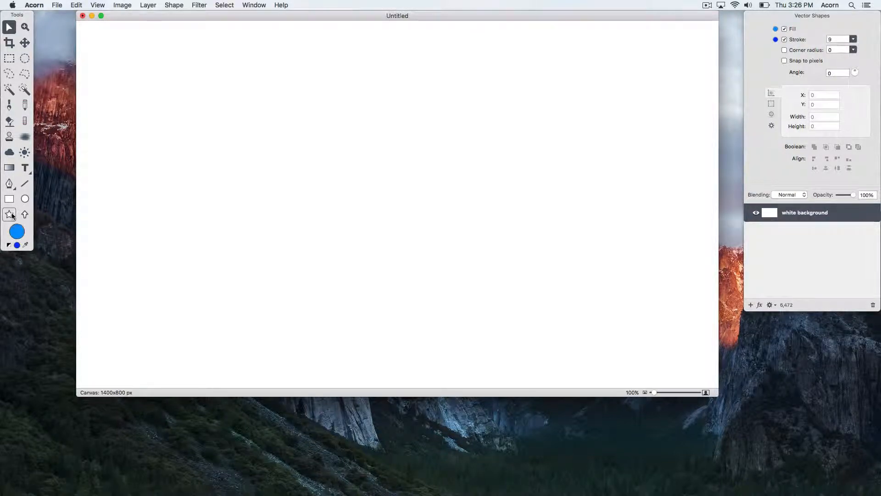
- Pick the Star Shape tool from the Tools palette
click(11, 215)
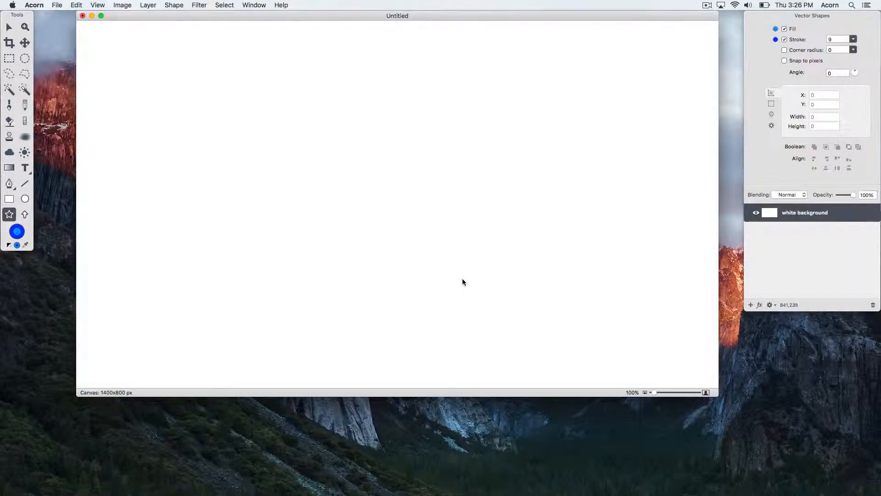
- Draw a large five-point star in the canvas centre with a 45 px dark blue outline
drag(423, 219, 292, 134)
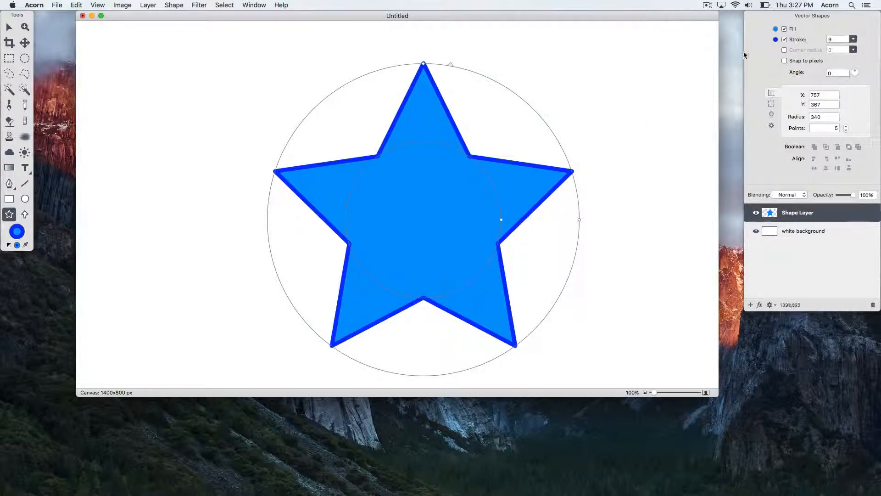
click(784, 29)
click(784, 29)
click(785, 40)
click(784, 39)
click(853, 39)
drag(836, 46, 848, 49)
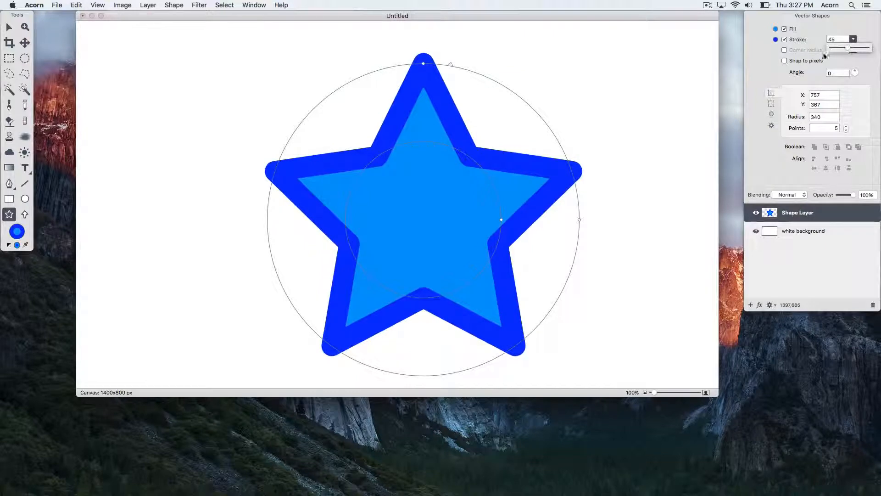
click(770, 62)
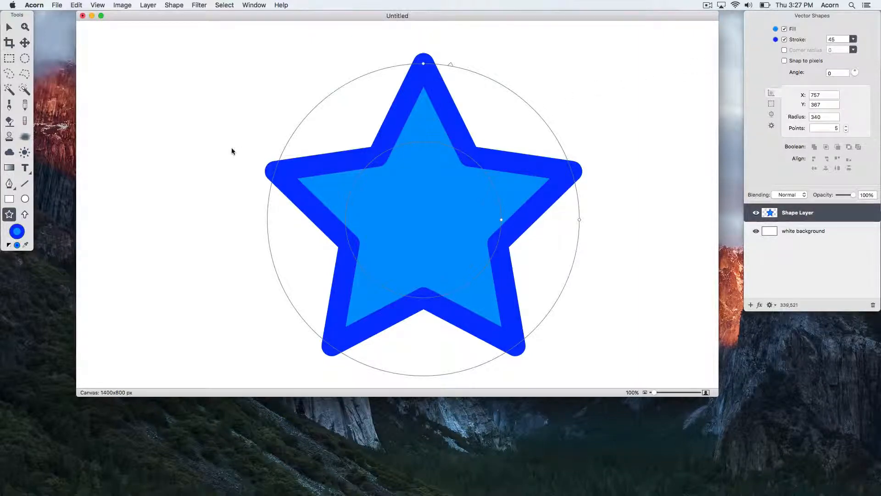
- Draw a square left of the star, nudge it lower, and resize it to about 130×127
click(9, 199)
drag(143, 148, 225, 226)
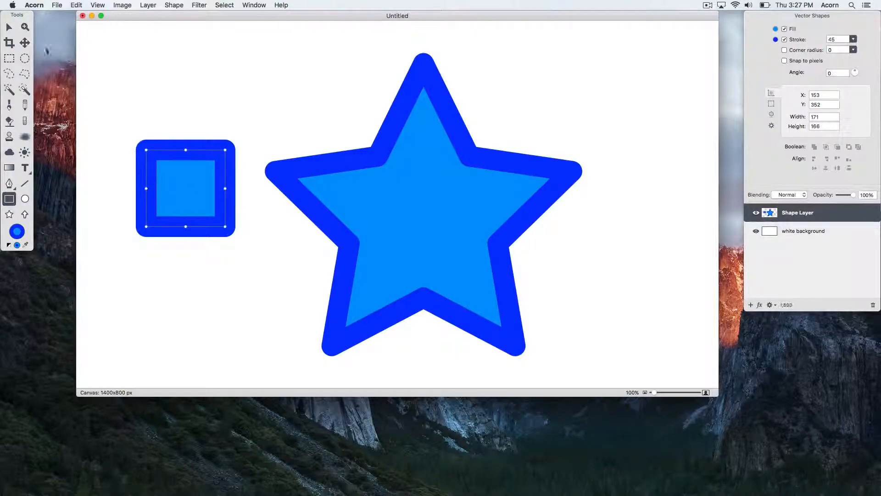
click(9, 27)
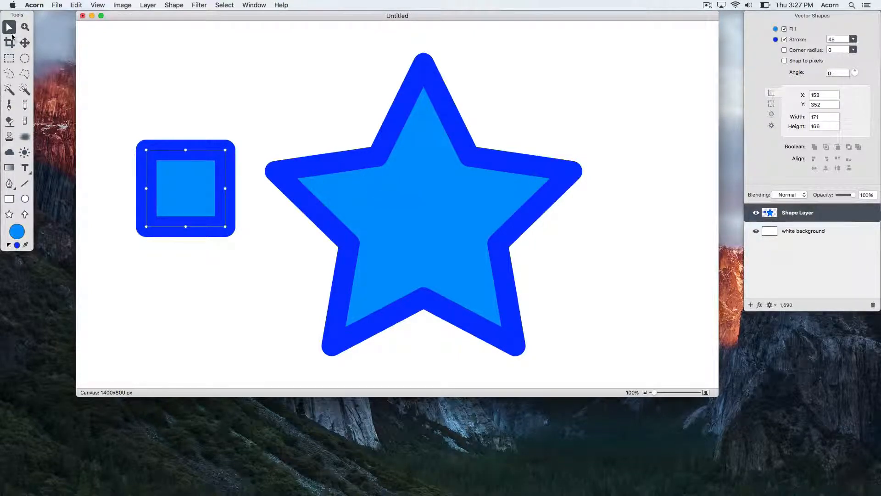
click(196, 175)
mouse_move(196, 175)
mouse_down()
mouse_move(168, 129)
mouse_move(181, 222)
mouse_move(196, 181)
mouse_up()
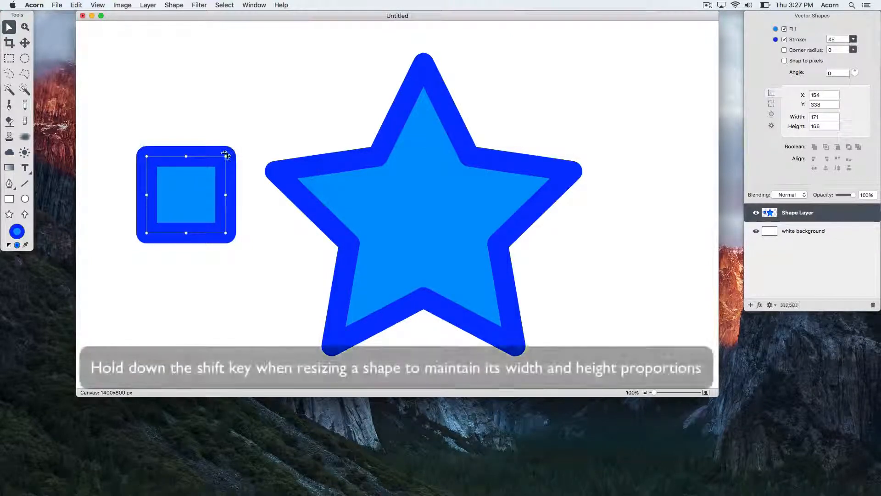
drag(231, 152, 199, 176)
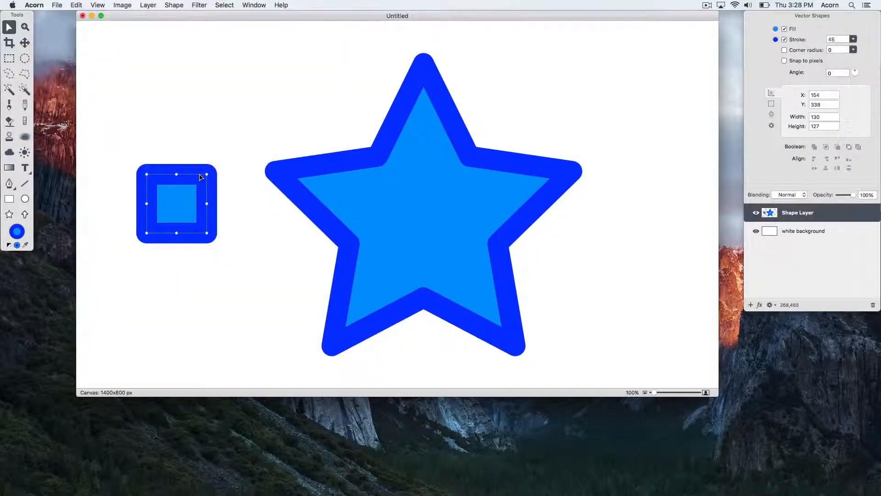
- Make the star's points fatter and blunter, then rotate the star to 311°
click(407, 226)
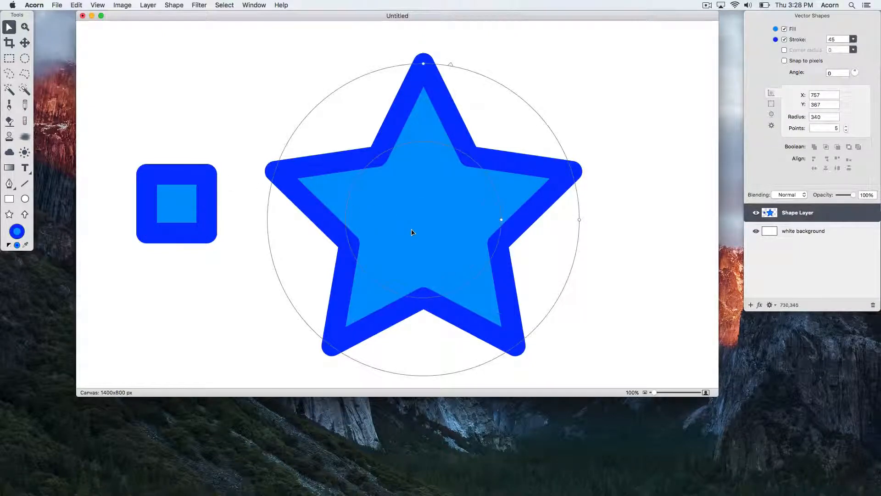
drag(502, 223, 533, 229)
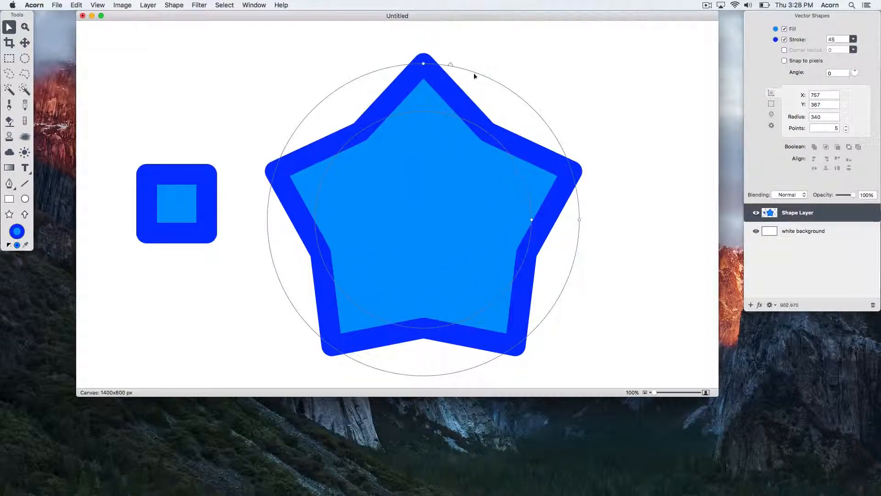
drag(451, 66, 490, 166)
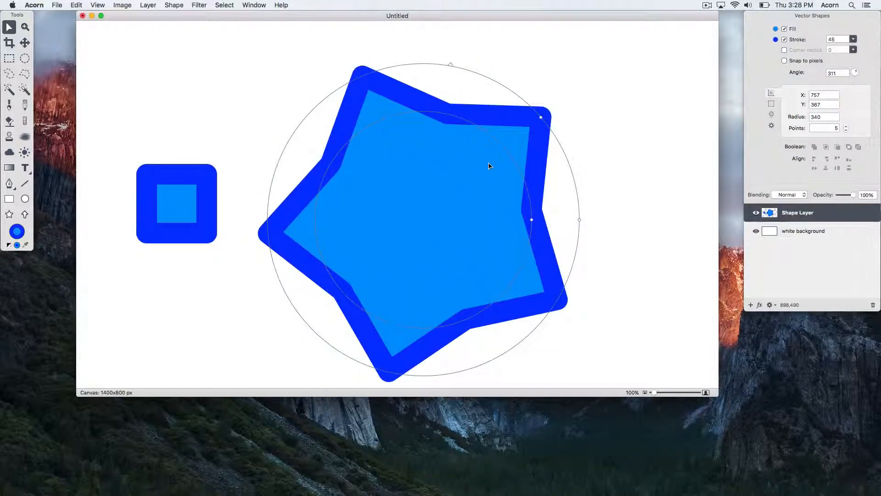
click(206, 179)
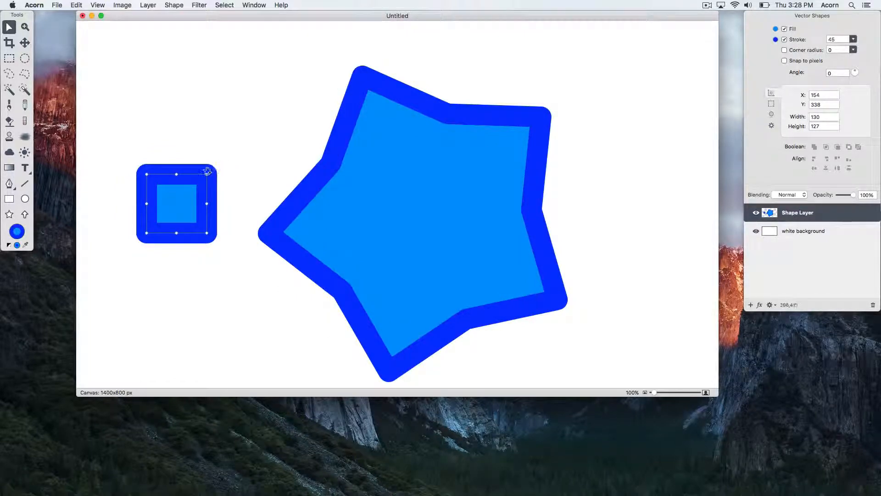
- Rotate the small square to 41° so it becomes a diamond, then bring up the colour picker
drag(208, 171, 179, 178)
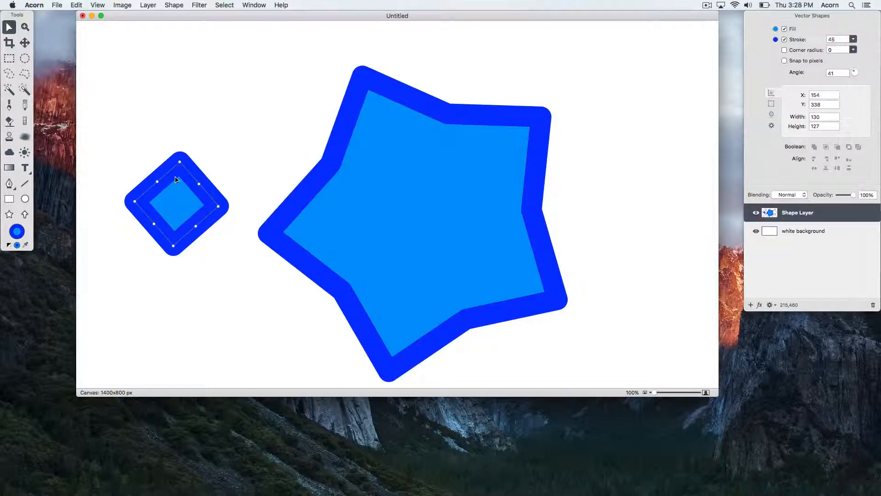
click(17, 232)
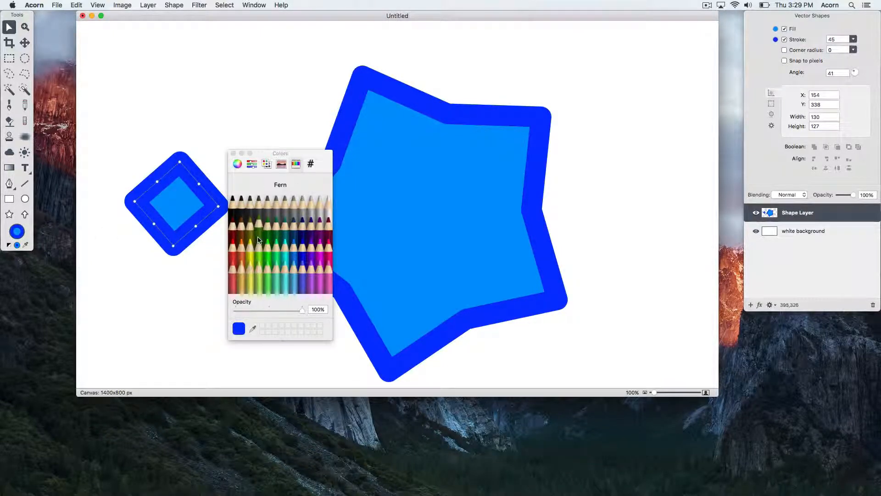
- Give the diamond a salmon outline using the colour wheel
click(237, 164)
click(262, 206)
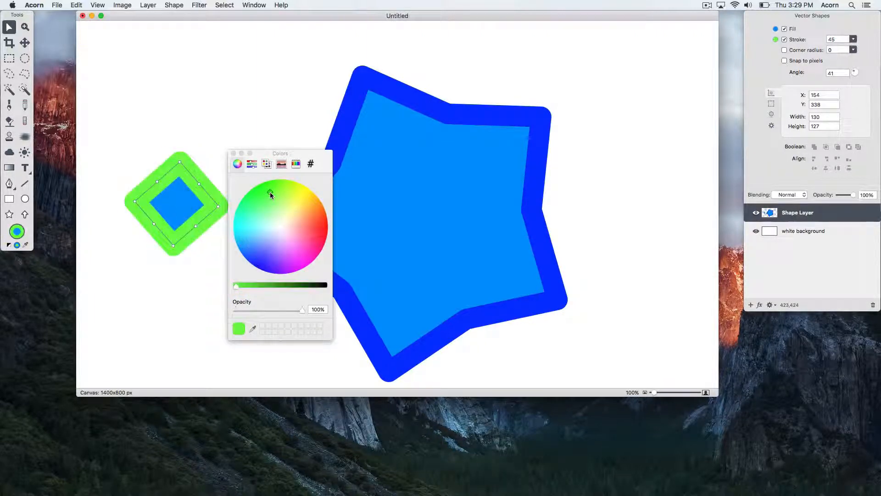
click(260, 238)
click(287, 260)
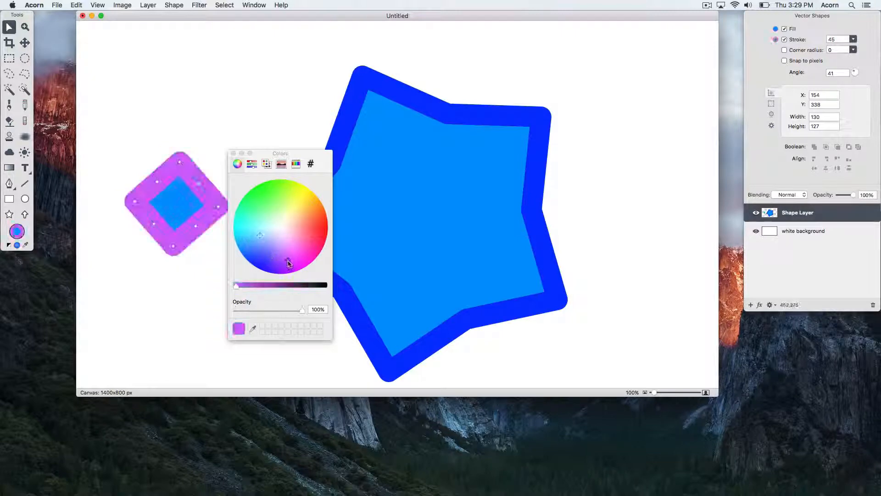
click(299, 224)
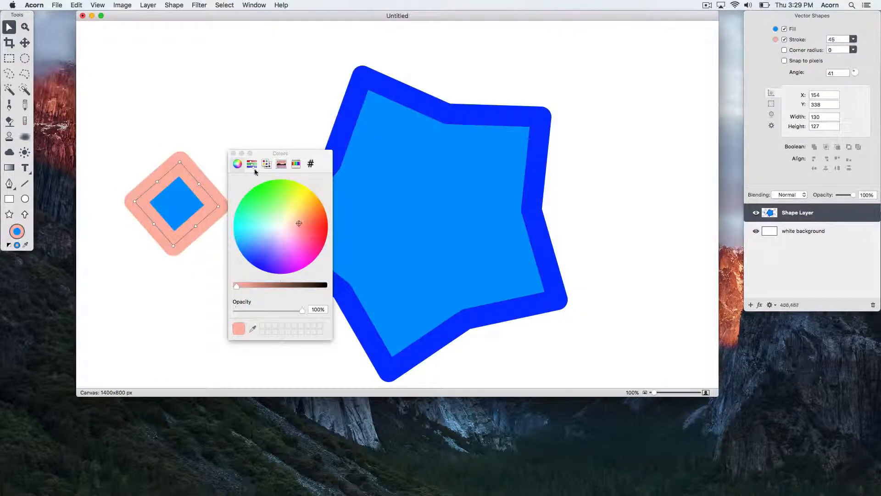
click(233, 156)
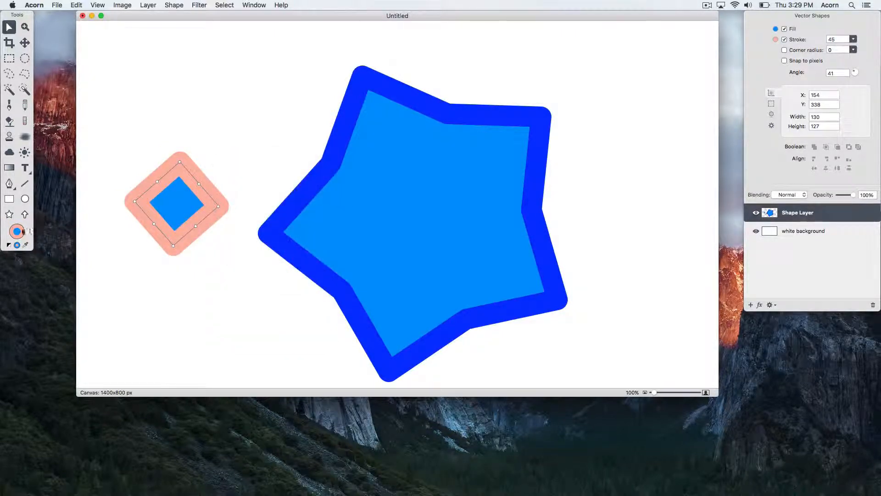
- Change the diamond's fill from blue to bright magenta pink
click(17, 231)
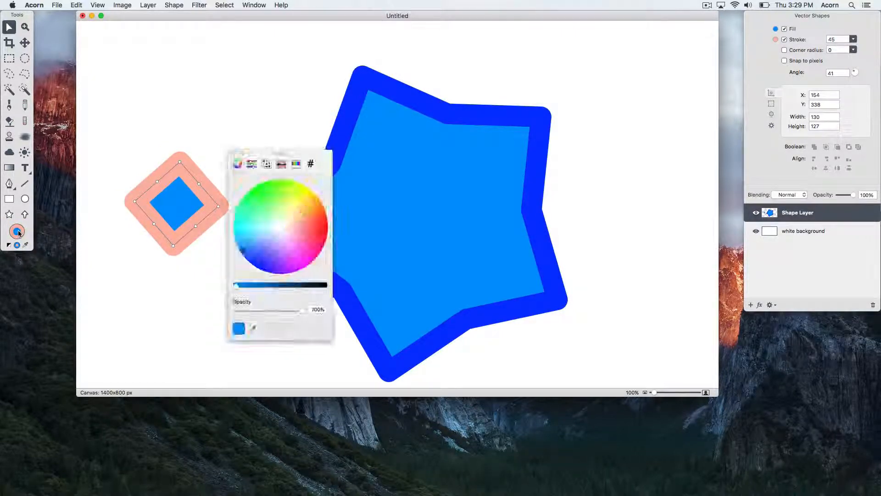
click(265, 206)
drag(271, 190, 299, 255)
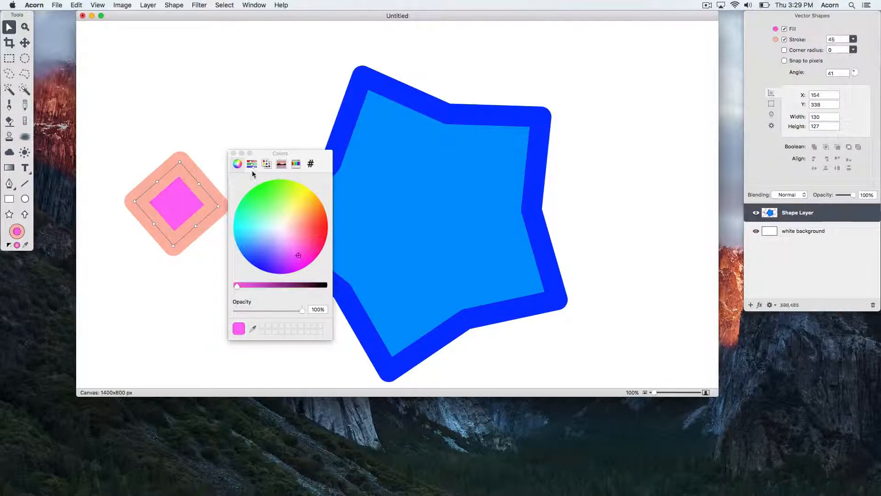
click(234, 153)
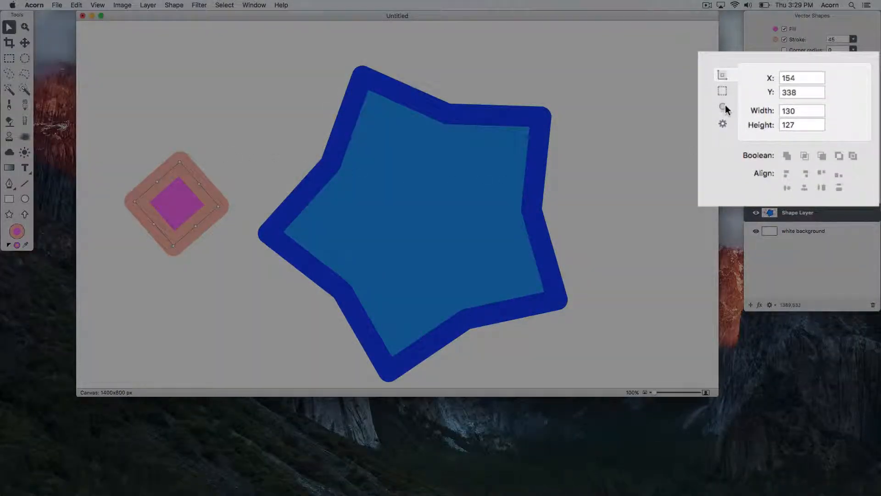
- Move the pink diamond onto the exact centre of the star using the alignment guides
click(722, 123)
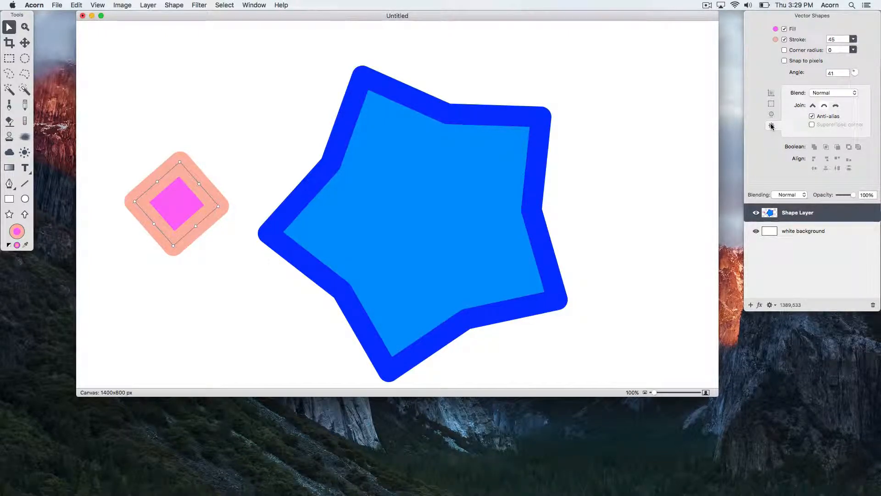
drag(181, 197, 424, 213)
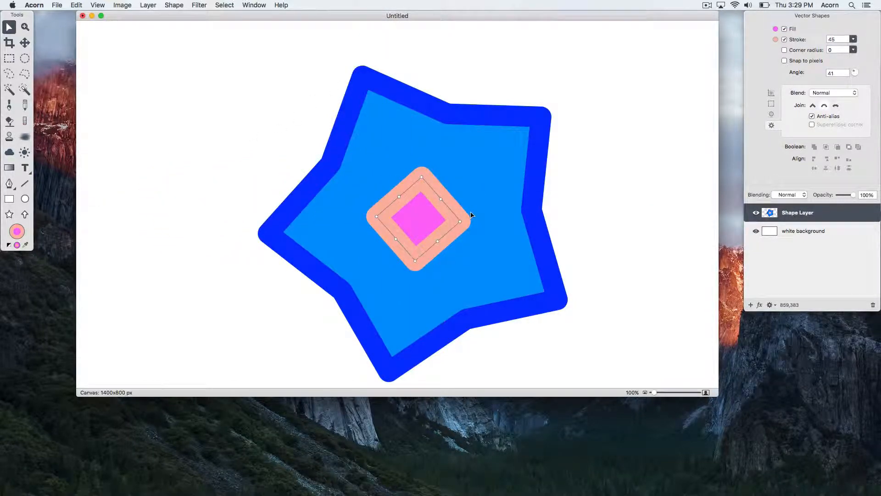
- Select both the star and the diamond and apply Boolean exclude (XOR) to cut a square hole
click(550, 217)
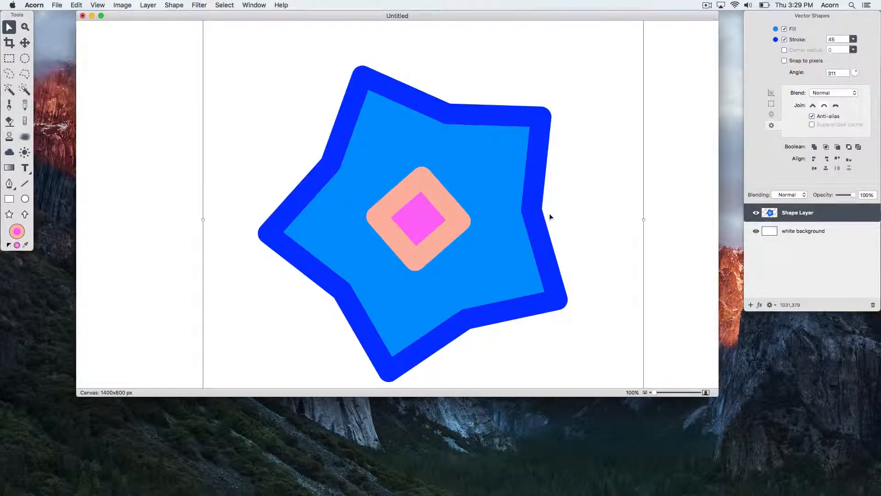
click(849, 147)
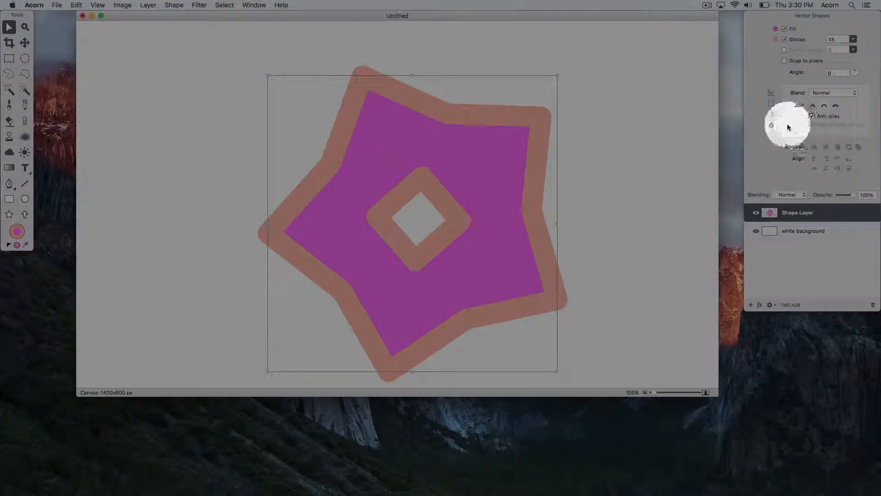
- Enable a grey drop shadow with offset 6/-6, 63% opacity and blur 10
click(771, 115)
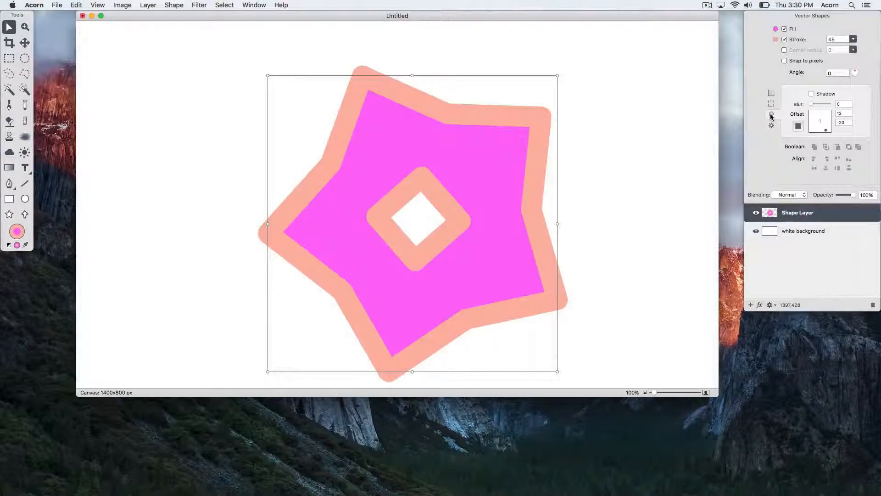
click(811, 94)
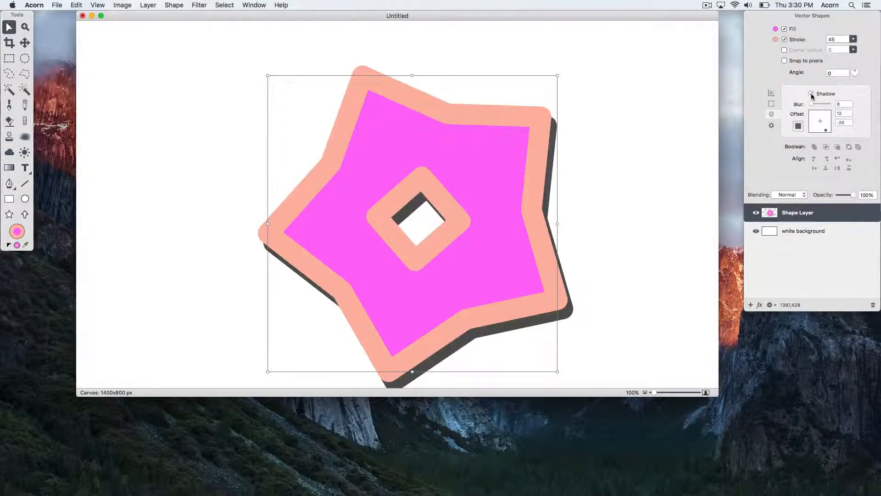
click(828, 131)
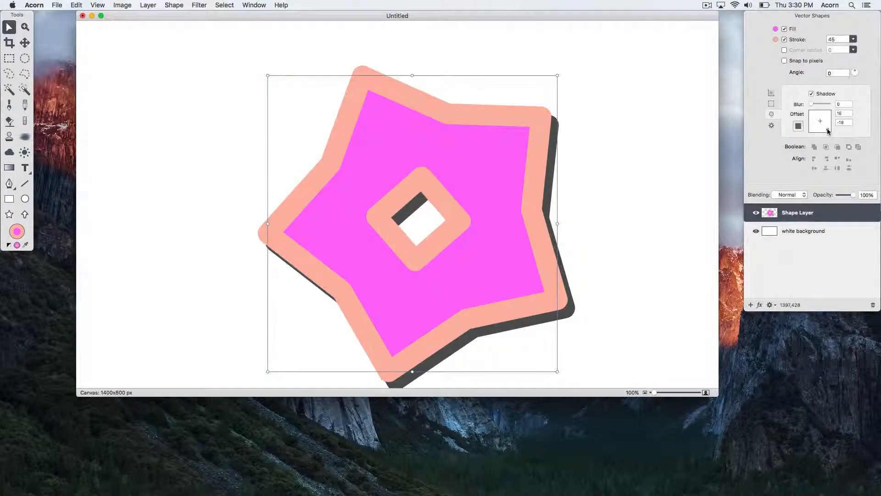
drag(828, 129, 823, 123)
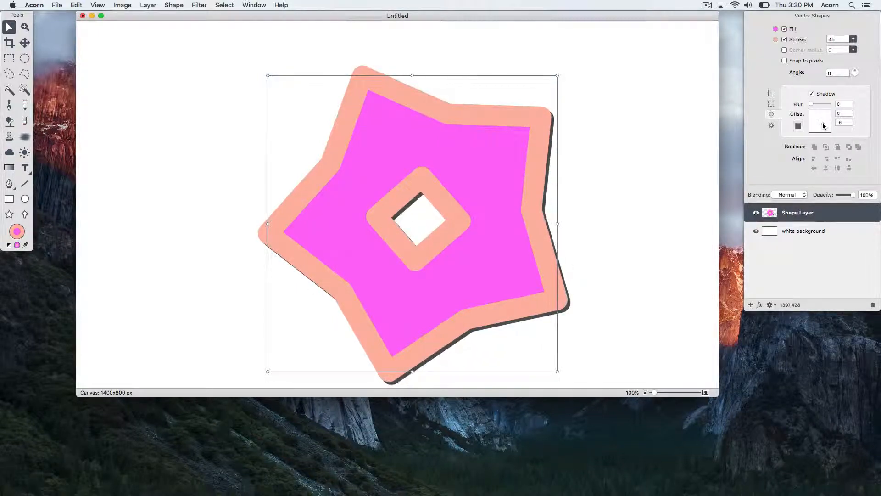
click(799, 127)
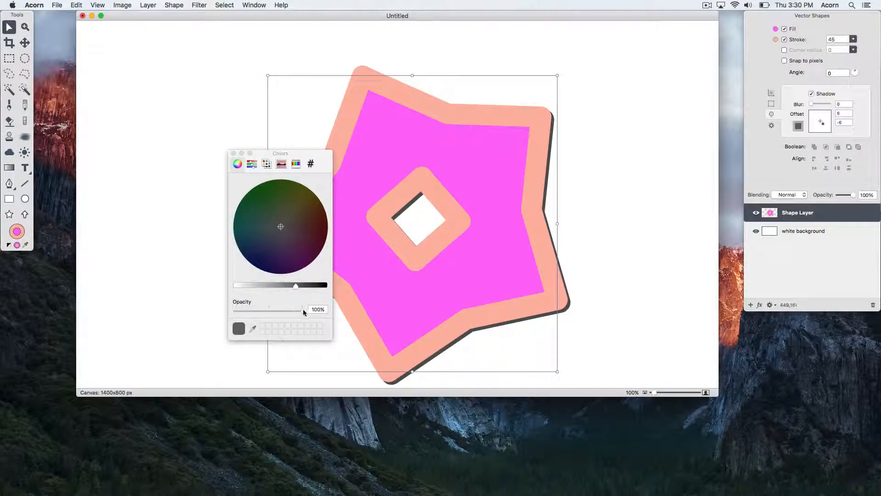
drag(302, 309, 274, 312)
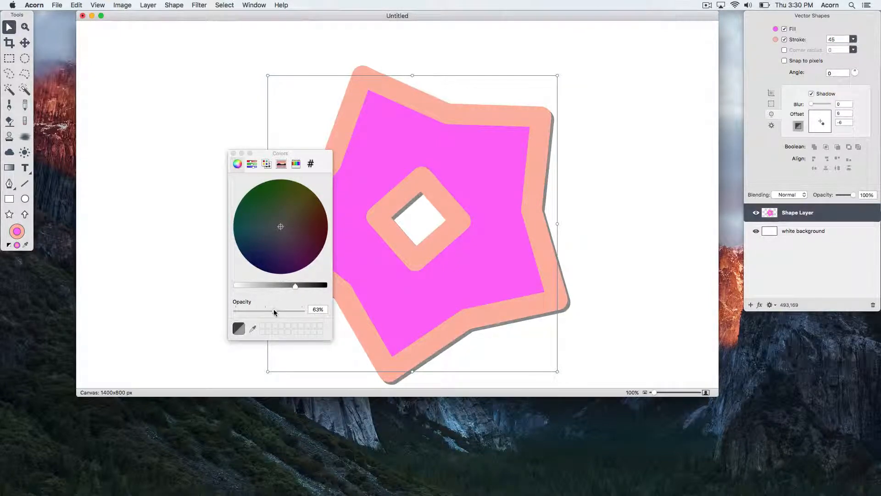
click(233, 153)
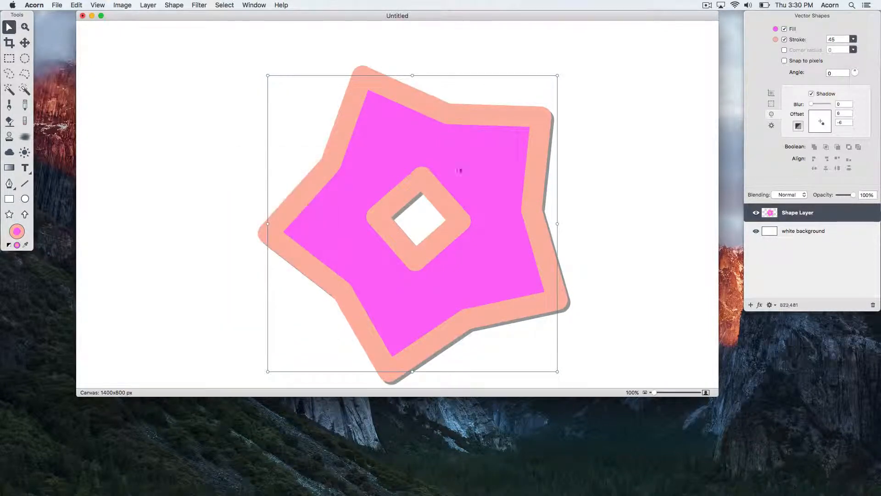
drag(812, 104, 815, 105)
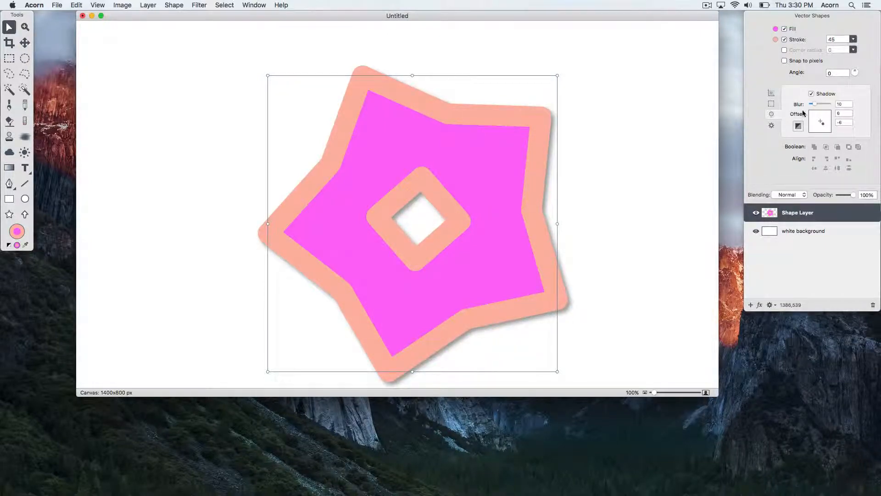